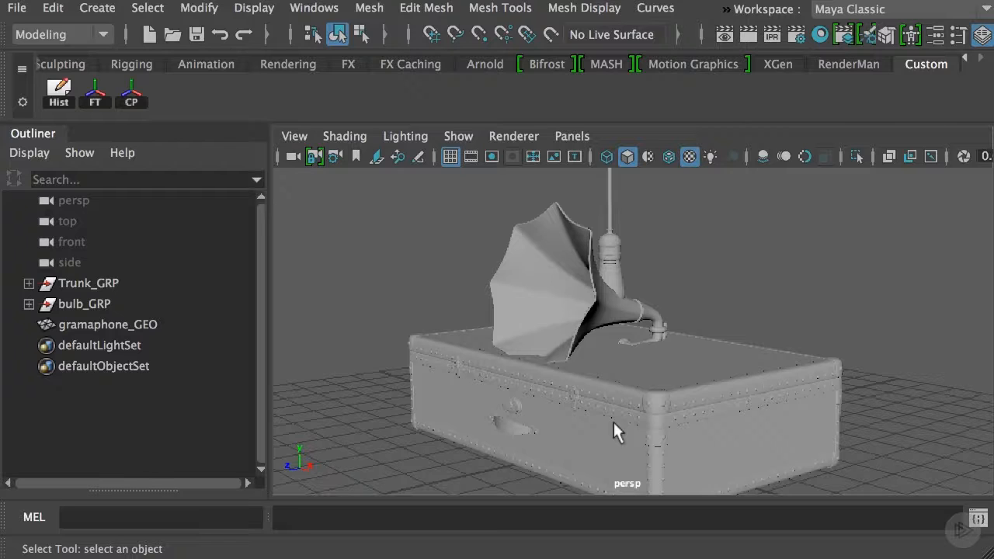
Isolate Trunk_GRP in the perspective view and show the UV editor beside that view
left_click(125, 282)
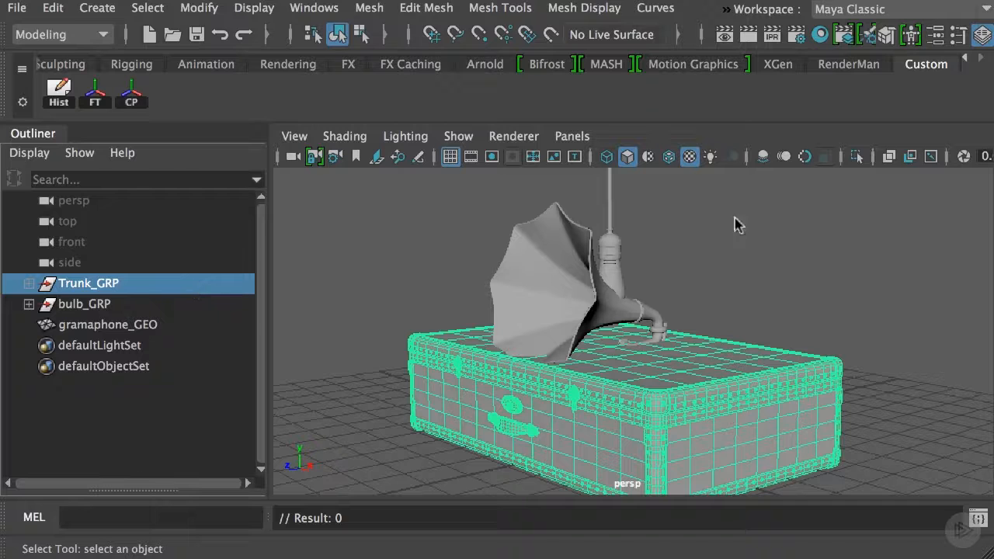
left_click(857, 156)
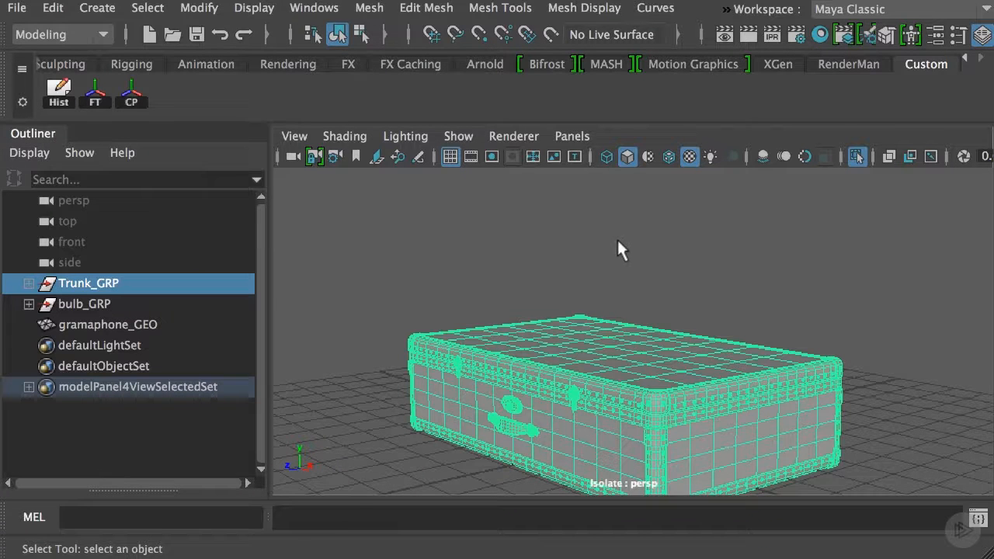
key("space")
key("space")
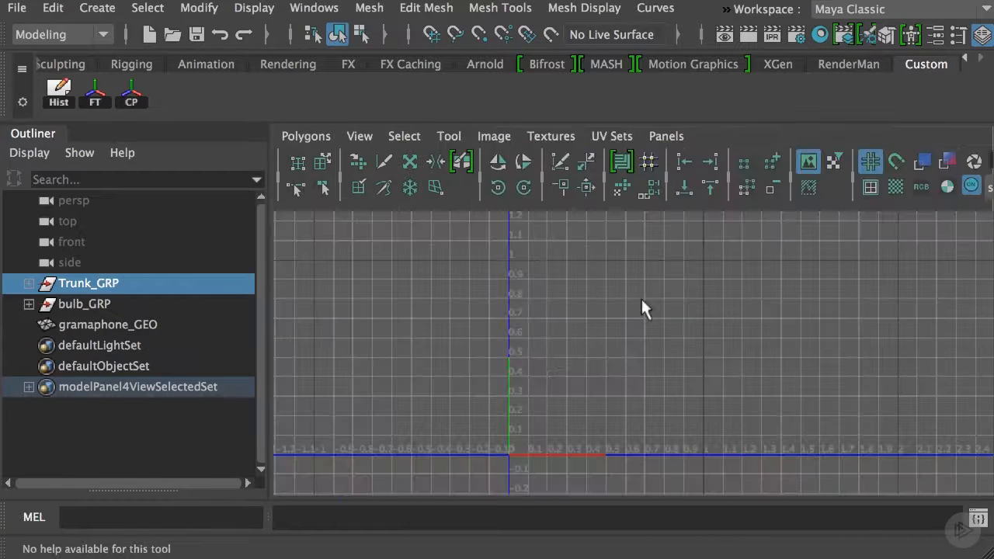
key("space")
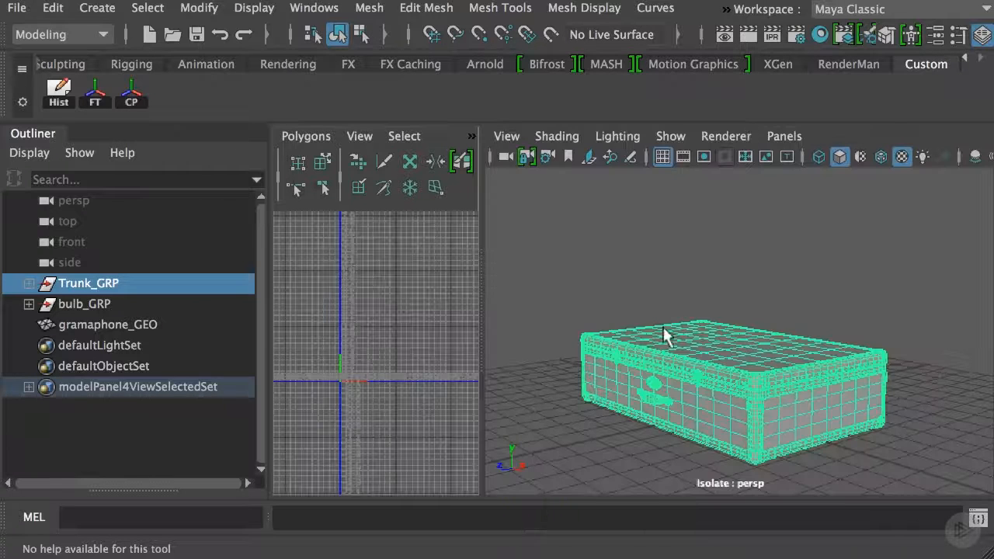
Select the trunk's meshes, widen the UV editor and bring up only the main box's UV layout
left_click_drag(541, 251, 910, 454)
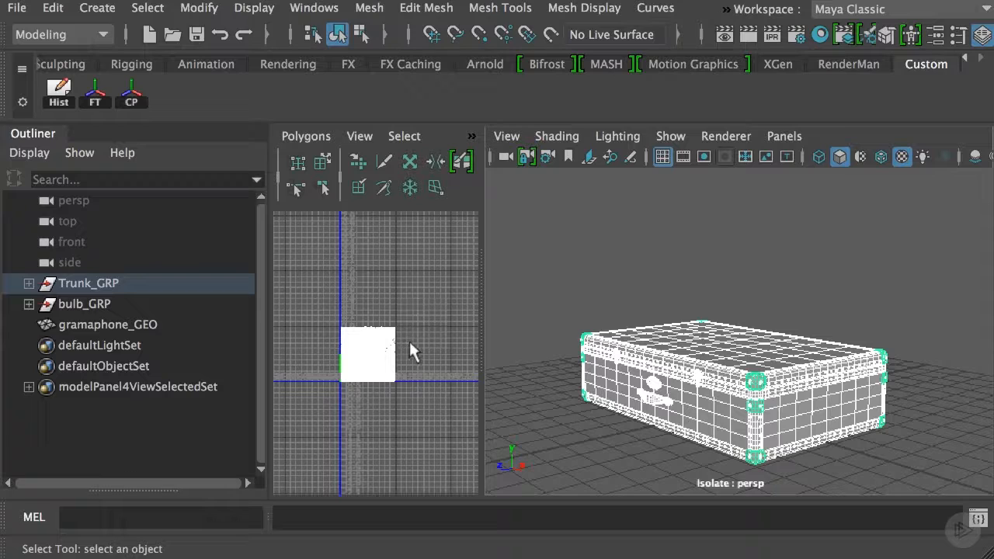
left_click_drag(482, 313, 651, 299)
left_click(822, 316)
left_click(802, 335)
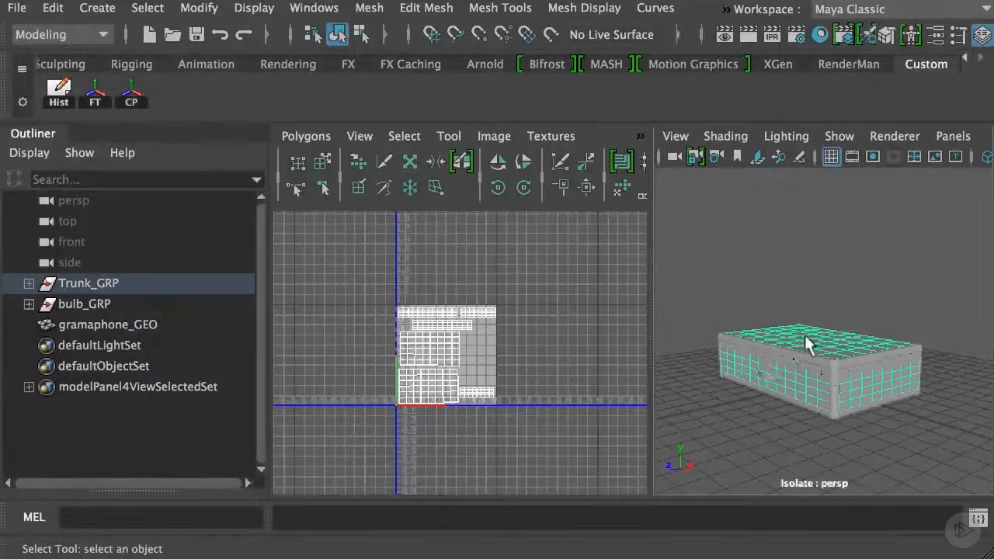
right_click_drag(411, 339, 614, 374, "alt")
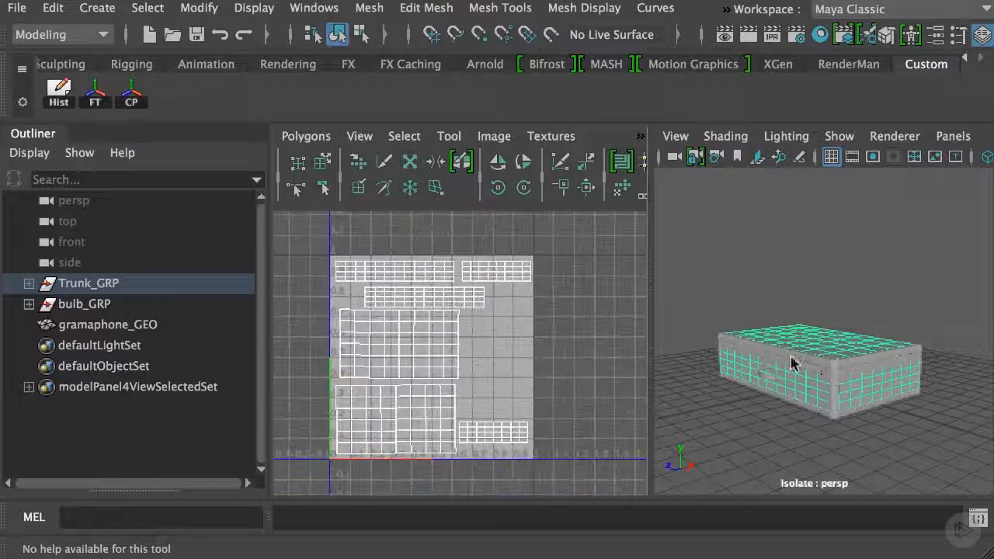
left_click(816, 358)
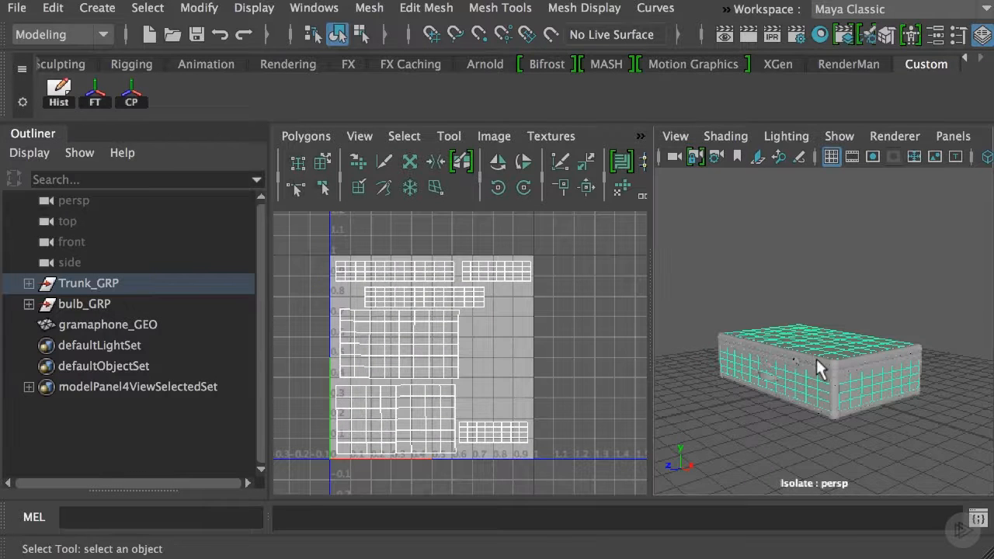
Expand Trunk_GRP and select corners_GEO to examine the trunk's corner pieces and their UV shells
left_click(28, 283)
left_click(239, 310)
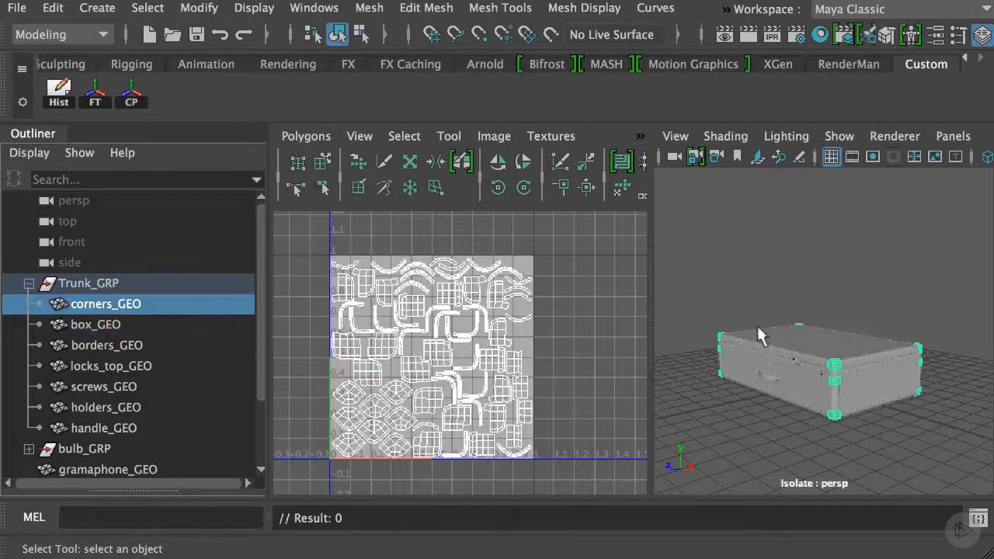
right_click_drag(809, 356, 916, 414, "alt")
middle_click_drag(850, 407, 846, 285, "alt")
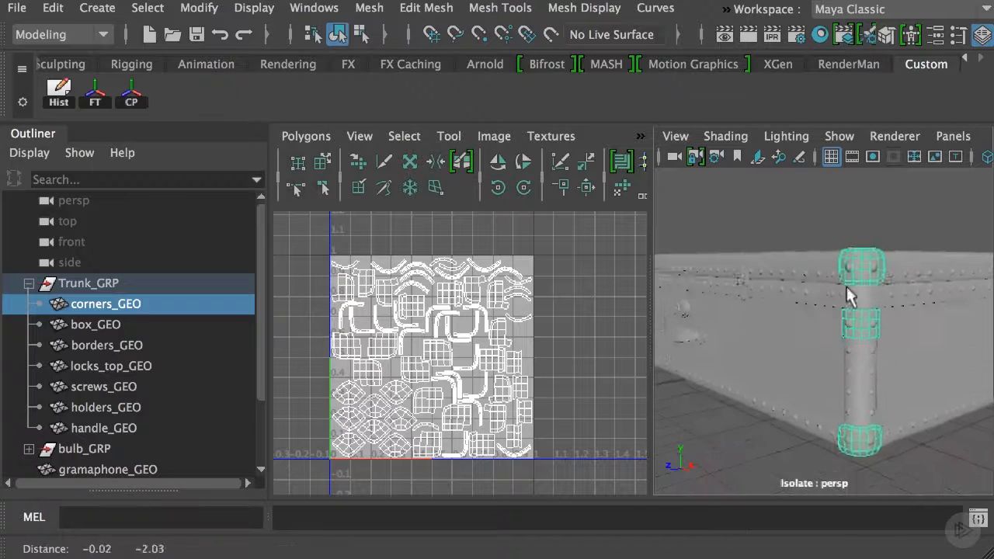
right_click_drag(845, 285, 778, 267, "alt")
middle_click_drag(803, 295, 809, 334, "alt")
mouse_move(823, 327)
left_mouse_down("alt")
mouse_move(836, 341)
mouse_move(808, 315)
mouse_move(807, 333)
mouse_move(811, 325)
left_mouse_up("alt")
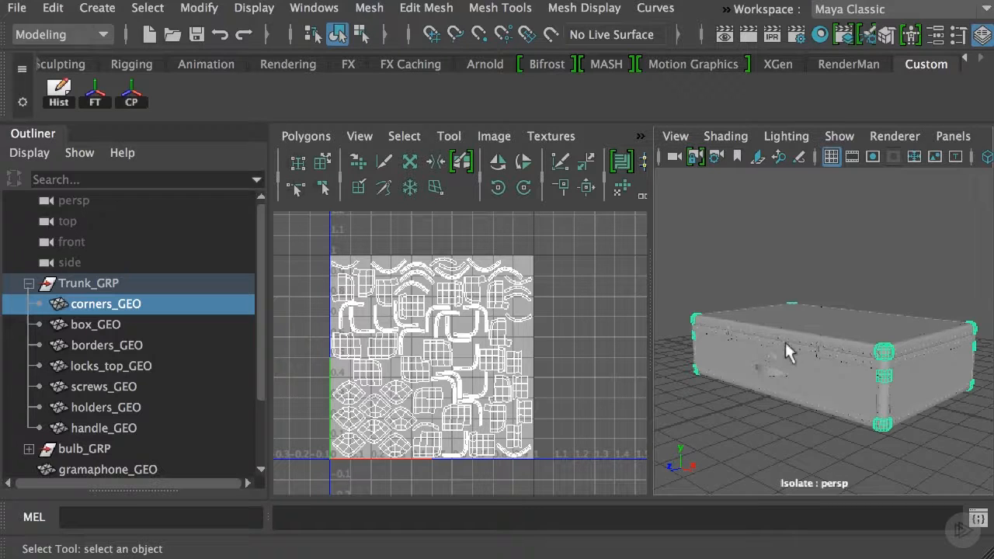
Select box_GEO and handle_GEO in turn to compare their UV layouts, examining the handle on the trunk up close
left_click(815, 377)
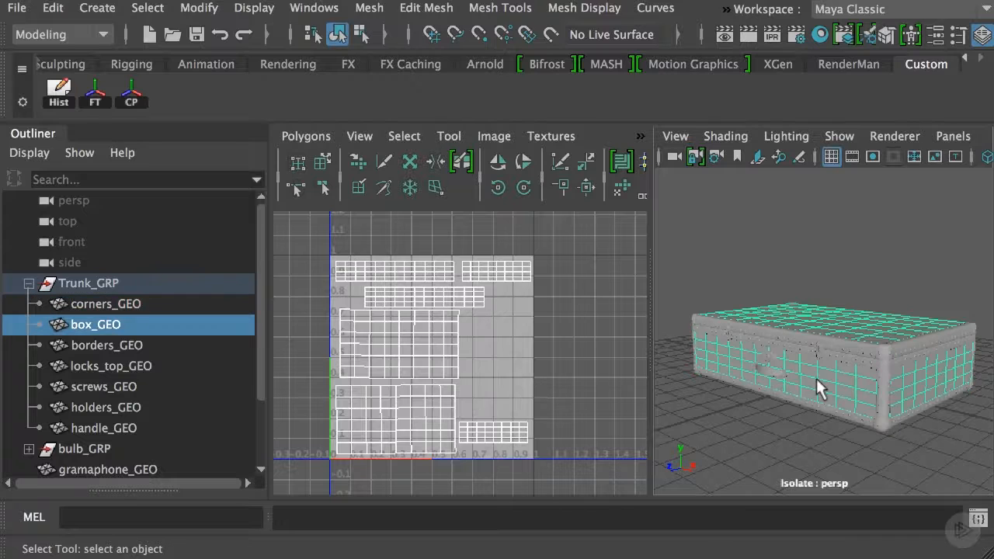
left_click(766, 373)
scroll(812, 382, "up", 5)
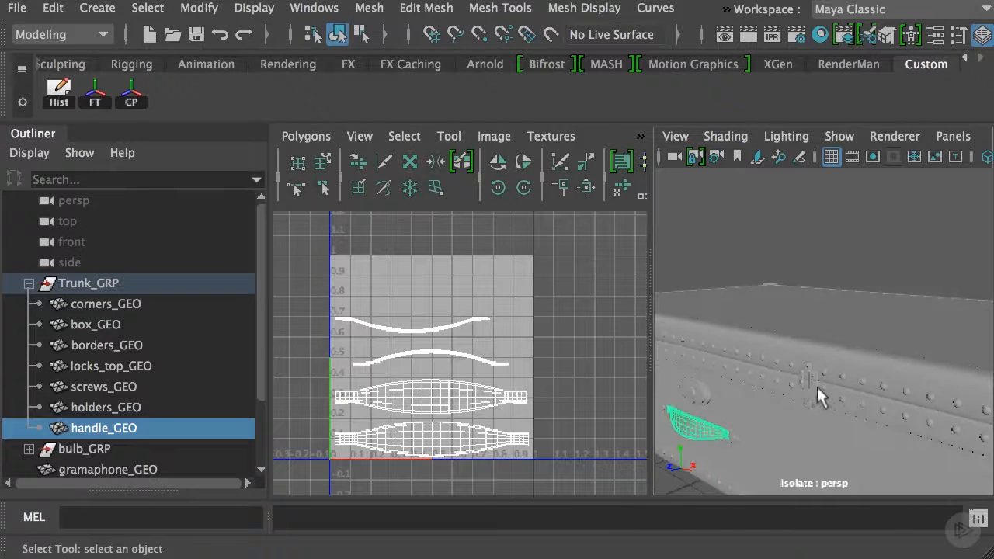
scroll(816, 384, "up", 8)
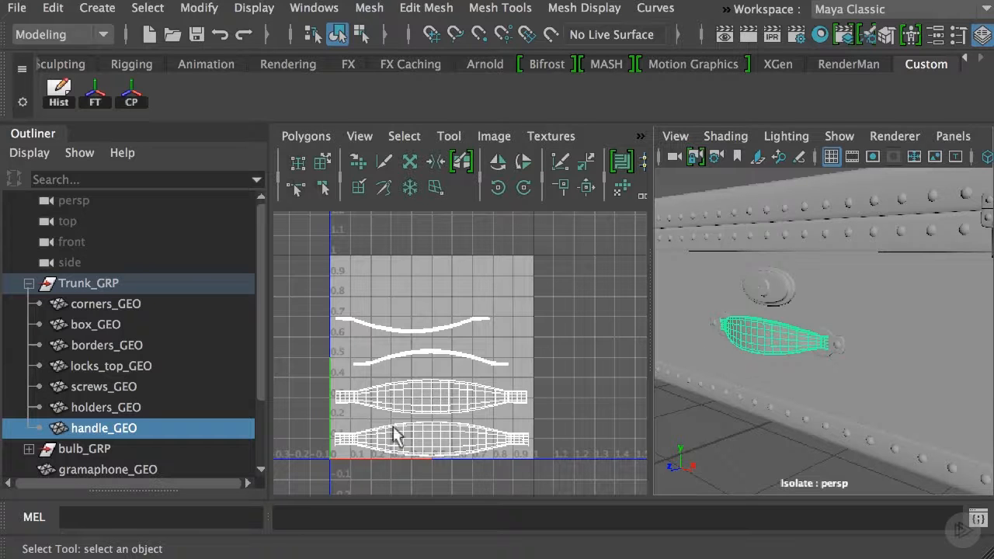
scroll(828, 339, "down", 6)
left_click_drag(828, 339, 939, 340, "alt")
scroll(794, 402, "down", 5)
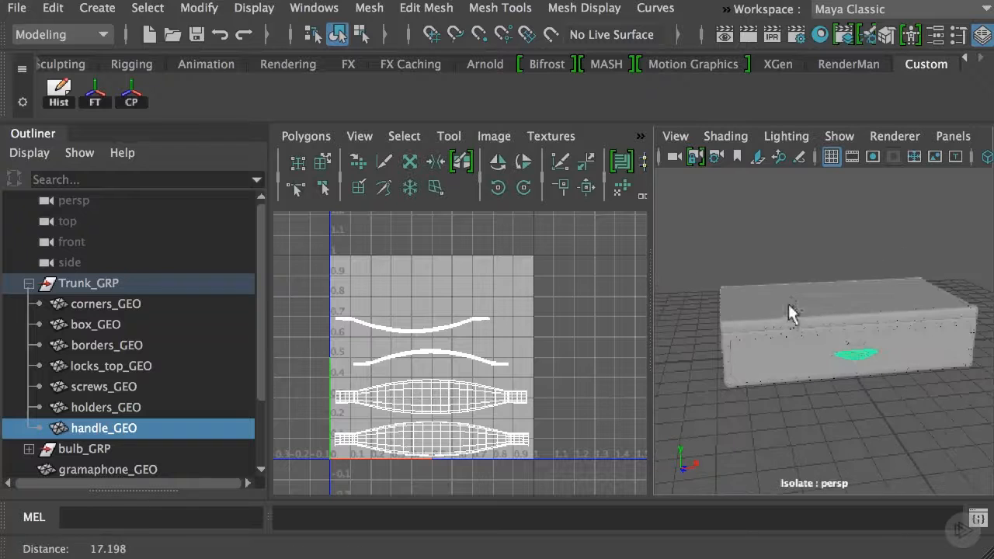
left_click_drag(792, 310, 902, 275, "alt")
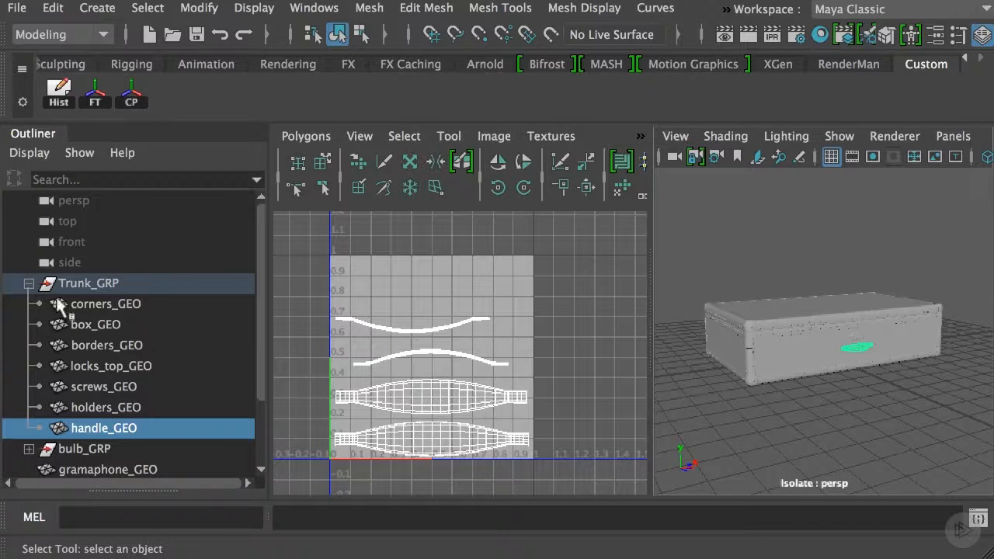
Collapse Trunk_GRP, clear the selection and end the trunk's isolation in a full-size perspective view
left_click(29, 283)
left_click(122, 281)
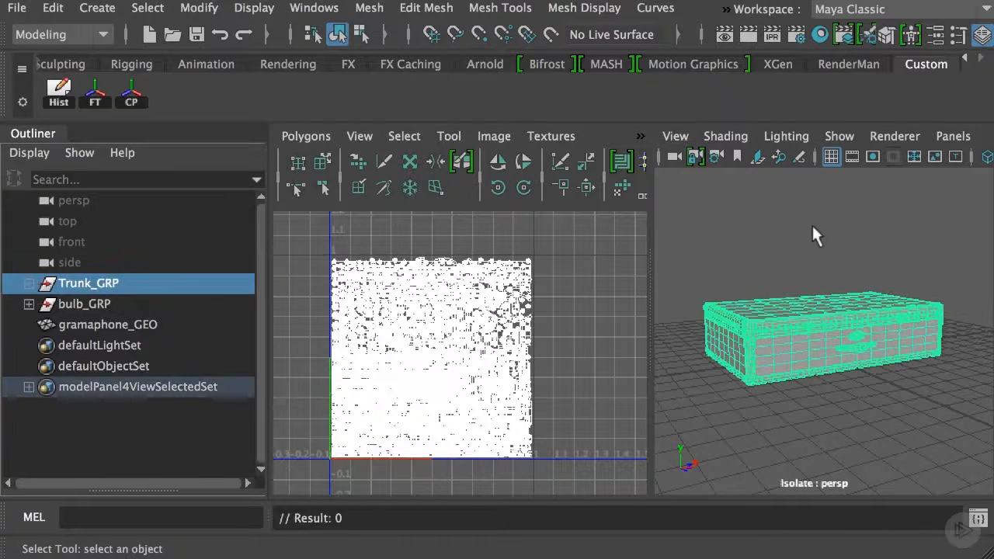
left_click(840, 213)
key("space")
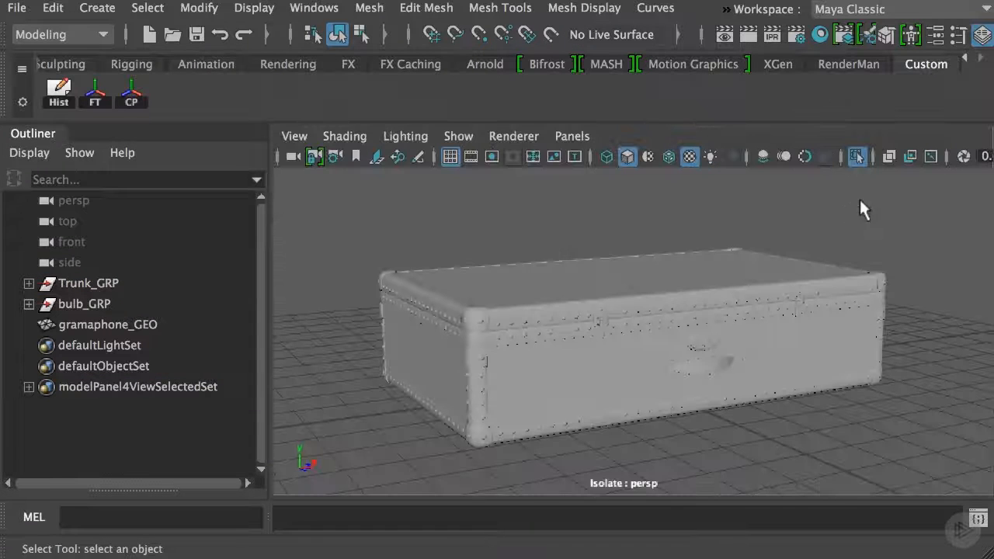
left_click(857, 156)
Isolate bulb_GRP, frame it in the perspective view and show the UV editor alongside
left_click(78, 303)
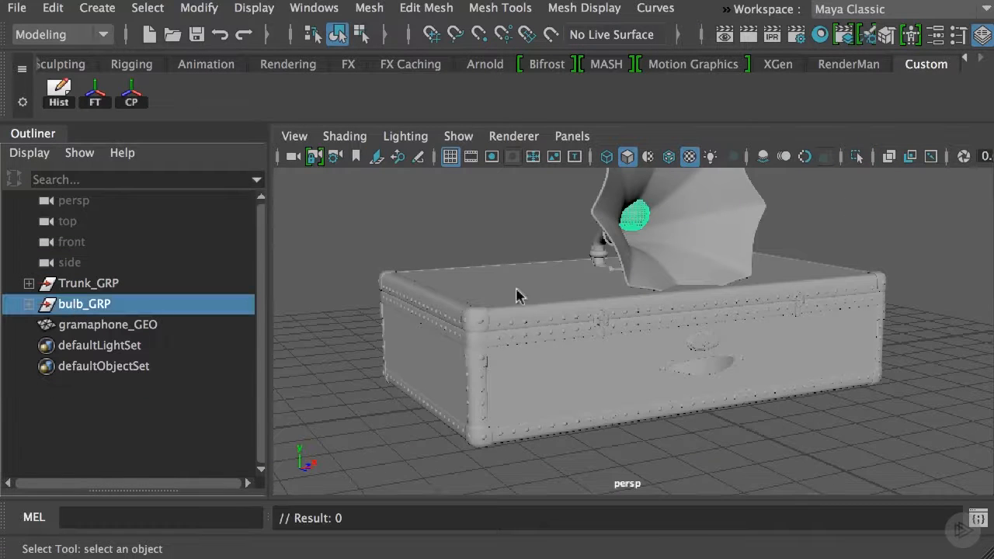
key("space")
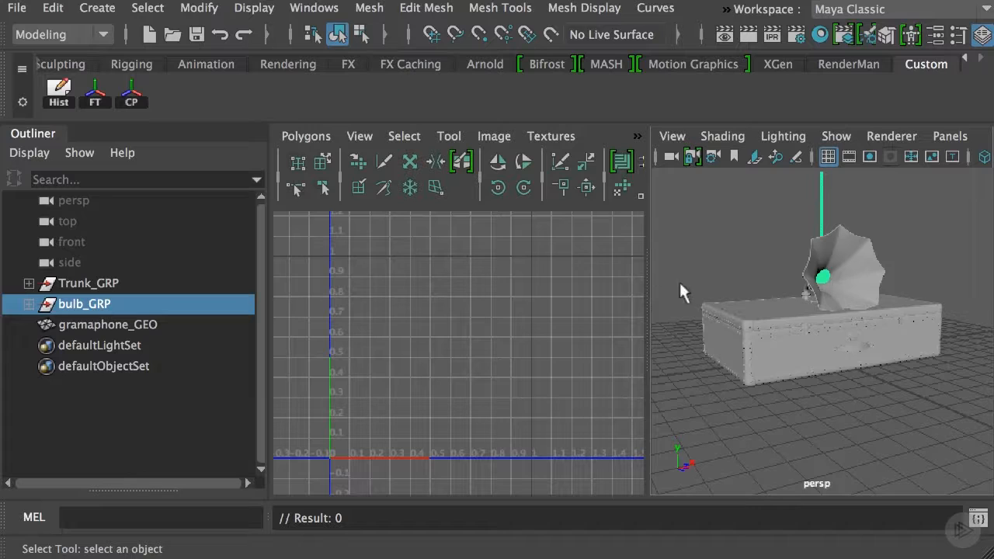
key("space")
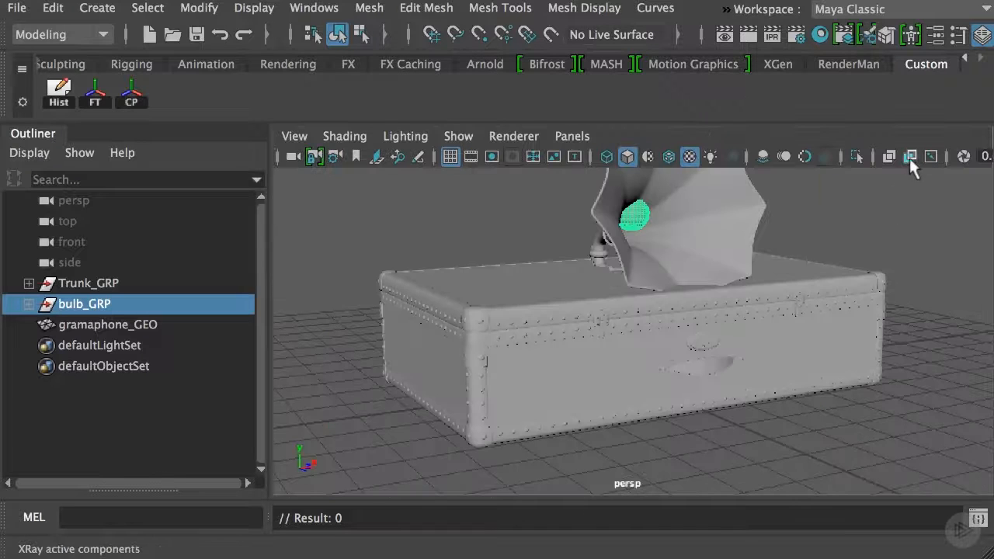
left_click(857, 156)
key("f")
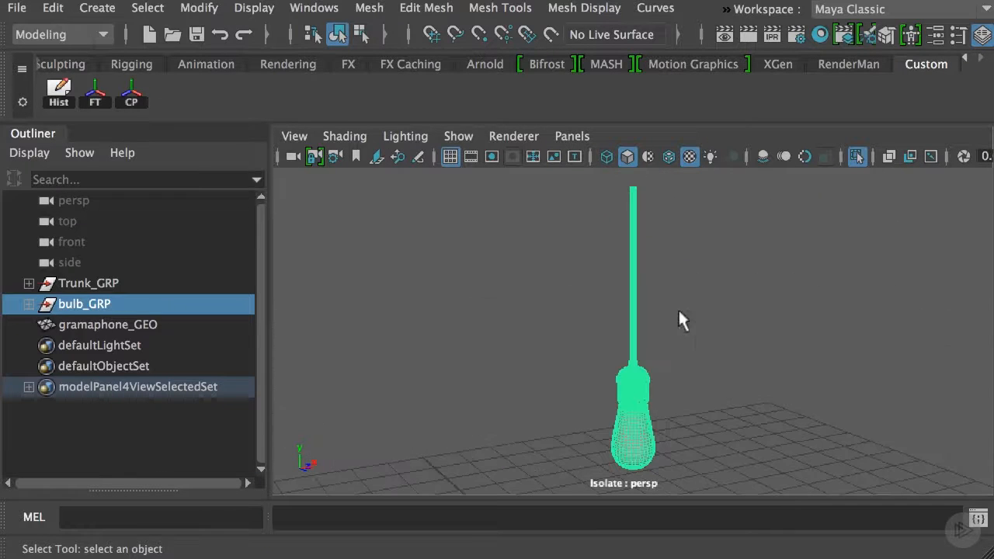
key("space")
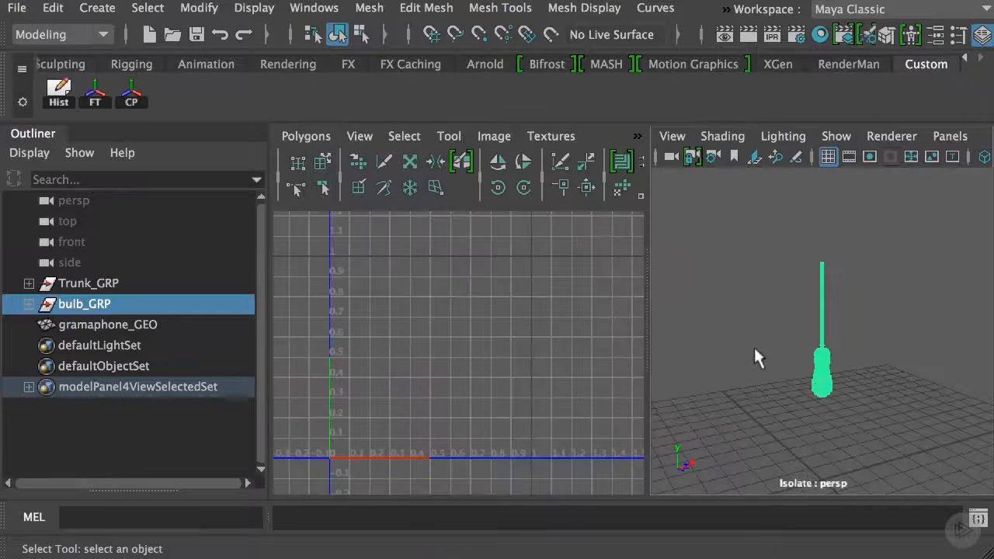
Select the bulb's glass and examine its shape together with its UV shells
left_click(792, 365)
left_click(822, 381)
right_click_drag(826, 429, 856, 428, "alt")
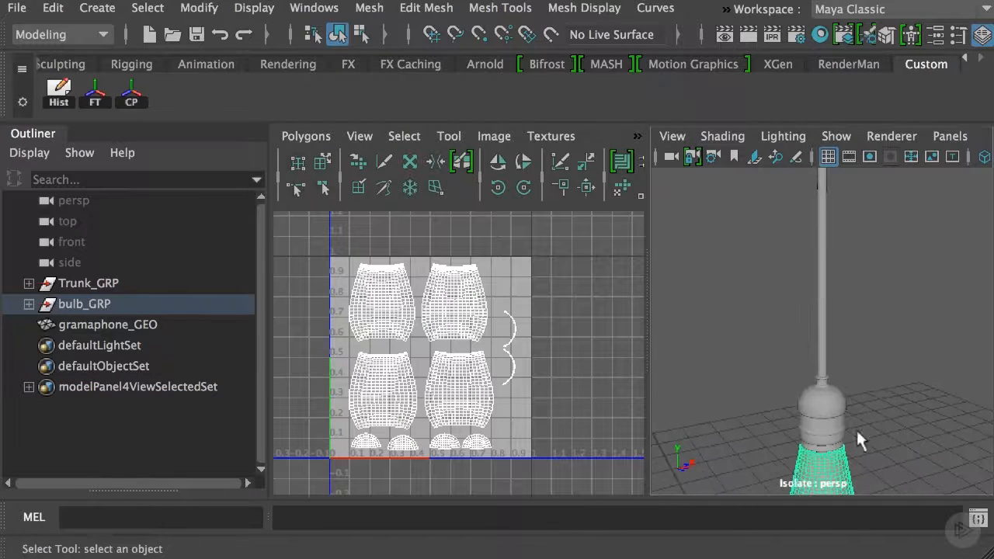
middle_click_drag(832, 392, 803, 272, "alt")
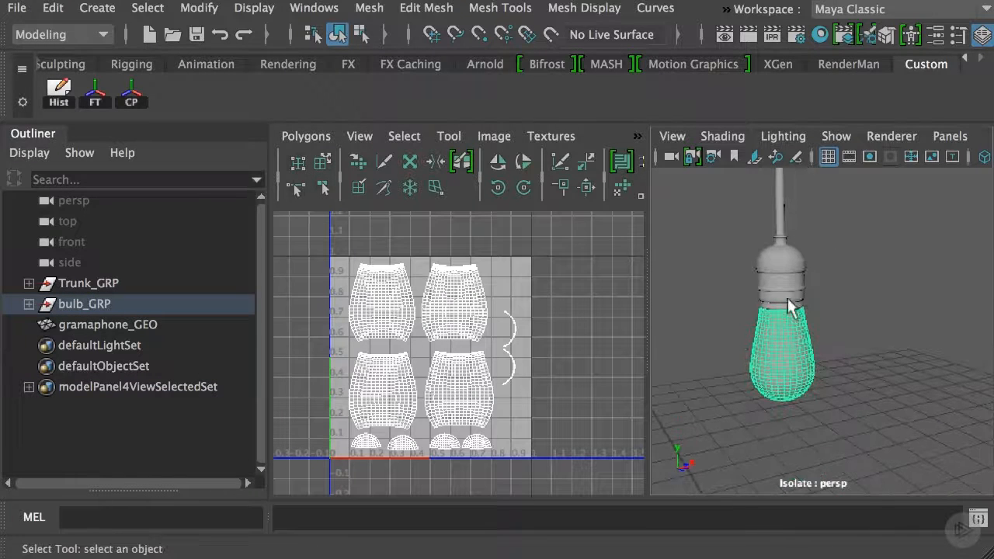
right_click_drag(802, 309, 775, 381, "alt")
middle_click_drag(775, 380, 816, 380, "alt")
right_click_drag(726, 330, 792, 384, "alt")
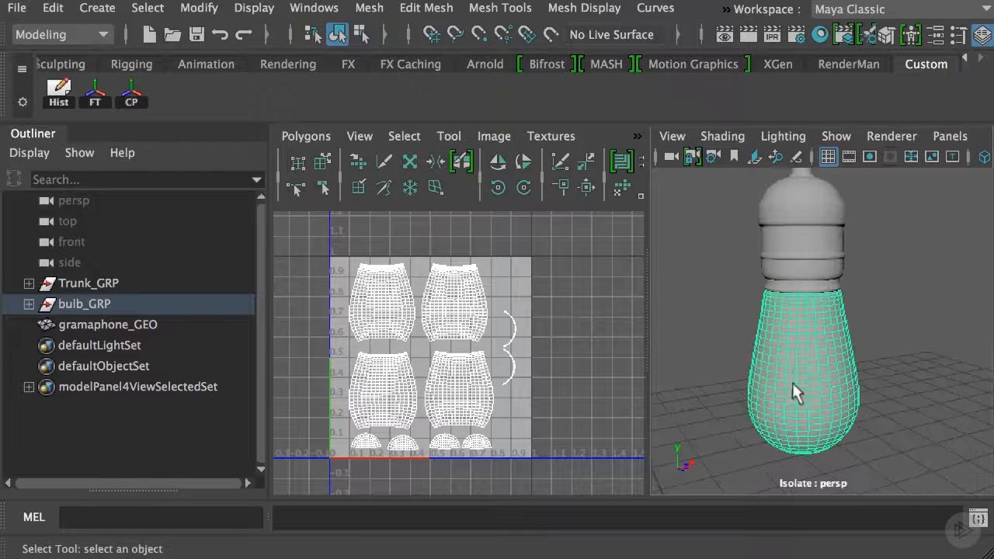
middle_click_drag(794, 384, 807, 369, "alt")
left_click(909, 333)
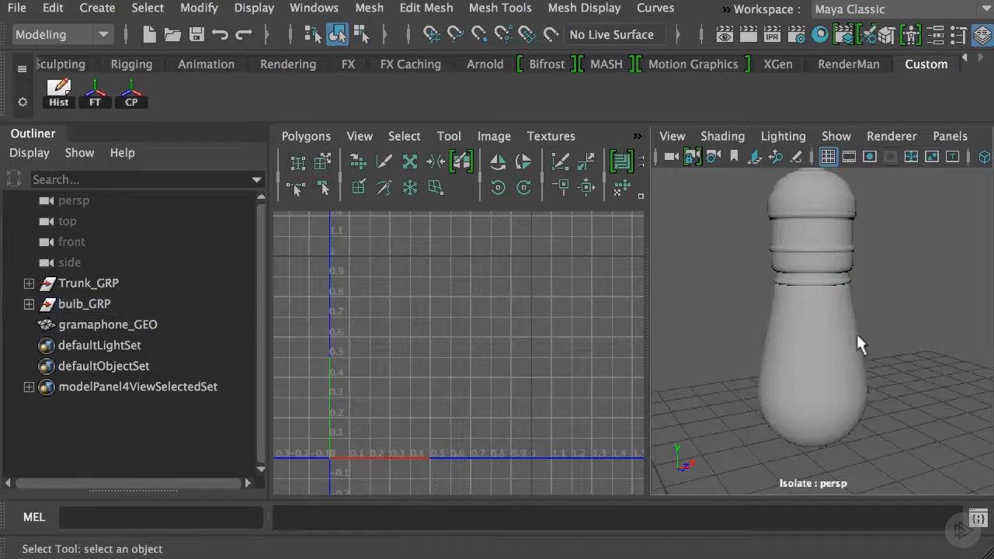
left_click(841, 399)
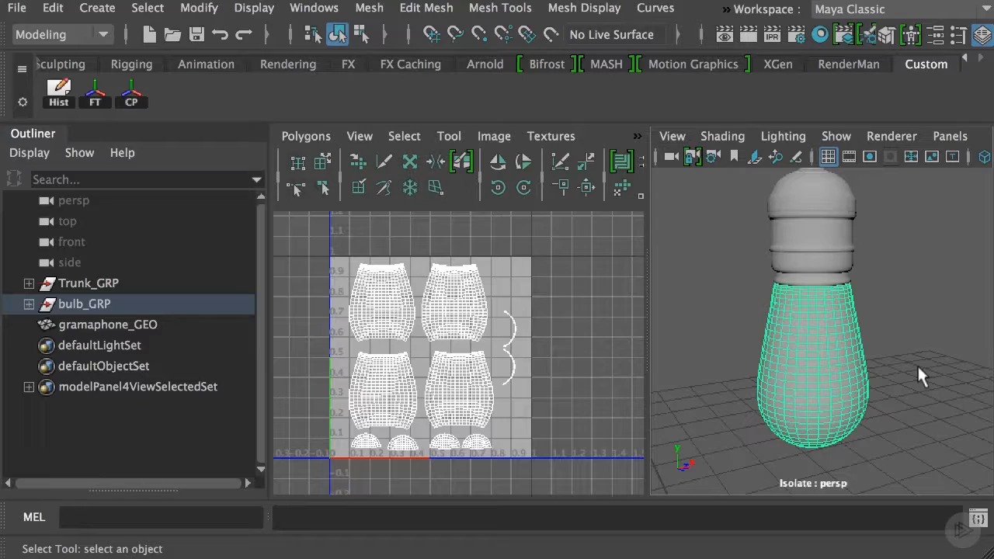
Inspect the glass UV shells up close in the UV editor
right_click_drag(313, 334, 475, 388, "alt")
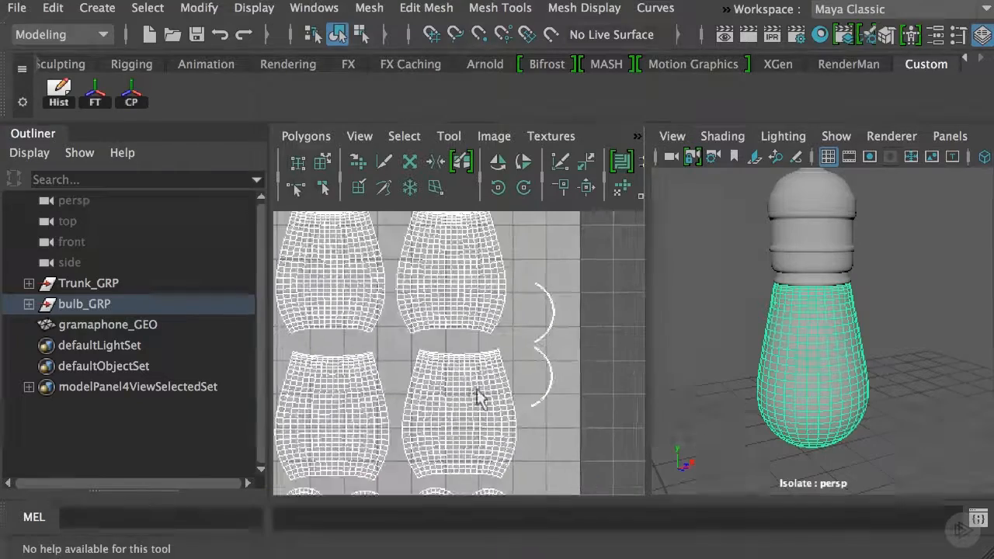
middle_click_drag(511, 372, 582, 320, "alt")
right_click_drag(582, 320, 476, 268, "alt")
middle_click_drag(477, 306, 473, 342, "alt")
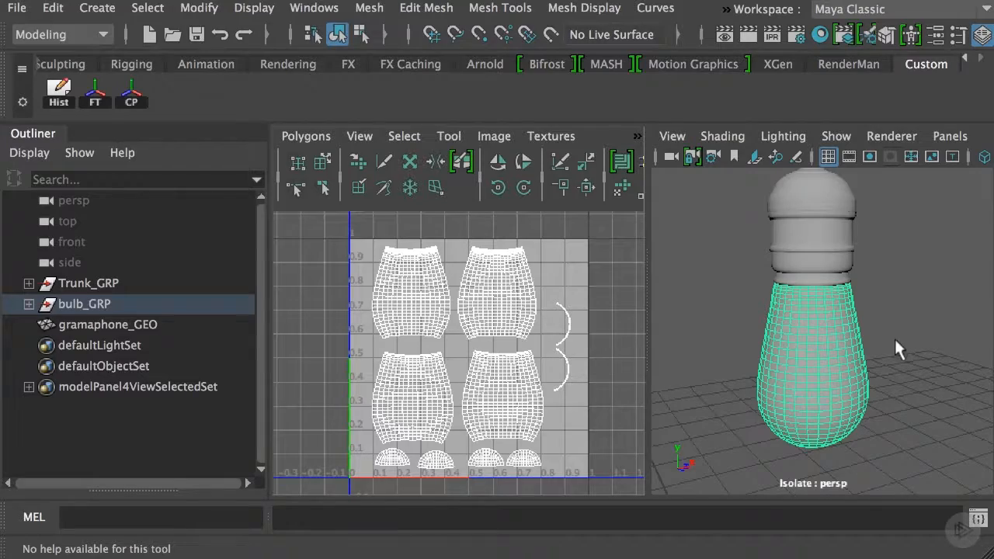
Examine the filament inside the bulb's glass in wireframe display, and return to textured shaded display
key("4")
left_click_drag(887, 342, 849, 335, "alt")
right_click_drag(849, 335, 931, 433, "alt")
middle_click_drag(867, 382, 927, 269, "alt")
right_click_drag(893, 311, 749, 327, "alt")
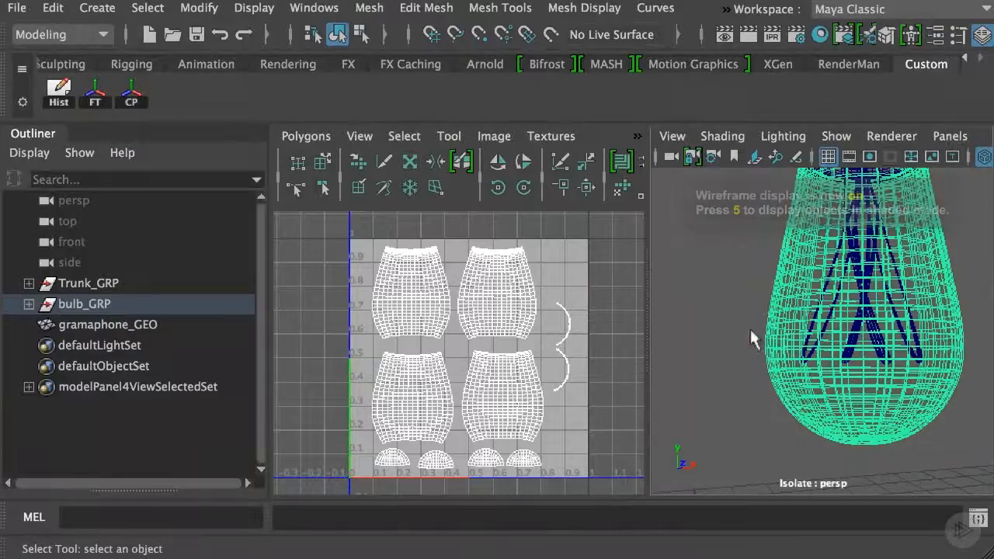
right_click_drag(880, 319, 816, 326, "alt")
left_click_drag(816, 326, 737, 344, "alt")
middle_click_drag(738, 344, 750, 392, "alt")
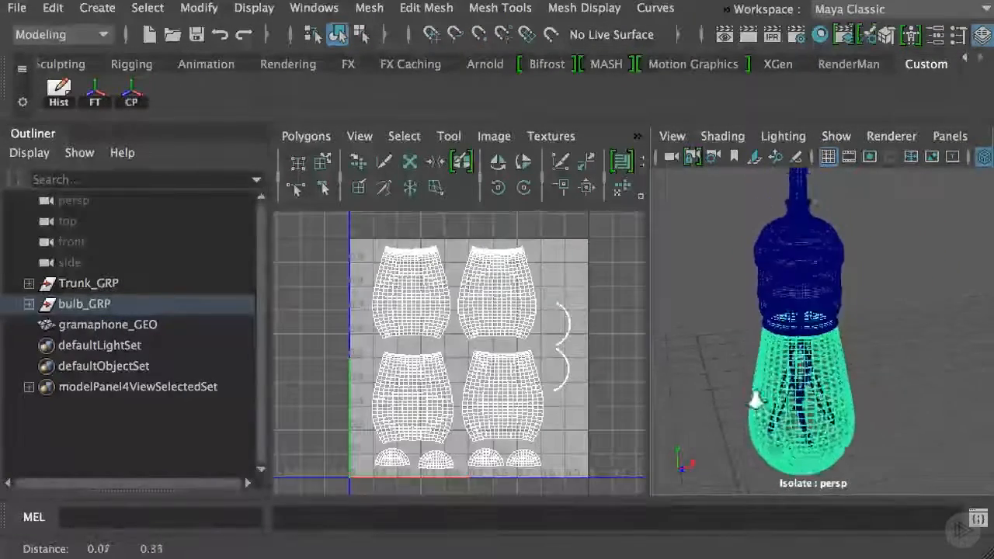
right_click_drag(749, 392, 725, 322, "alt")
left_click_drag(727, 320, 726, 291, "alt")
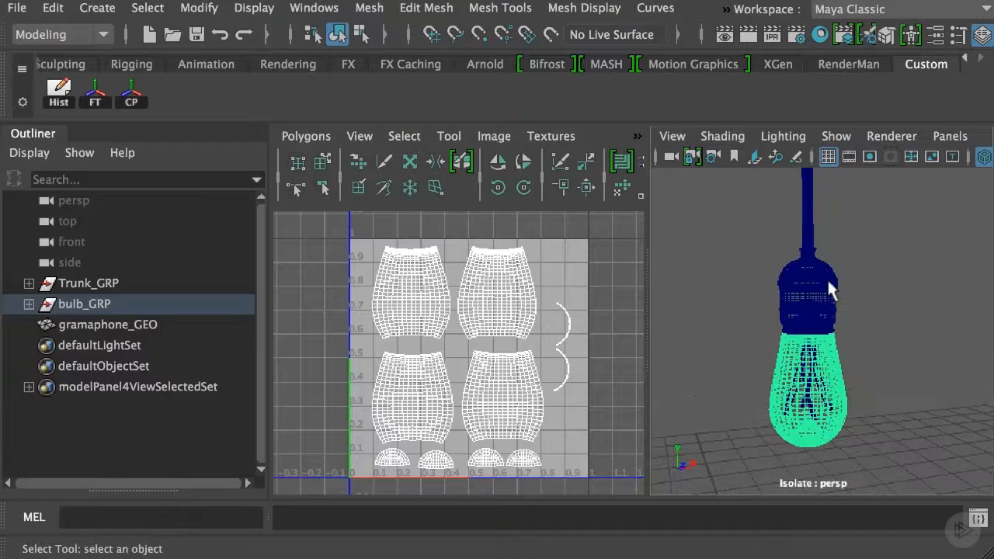
key("6")
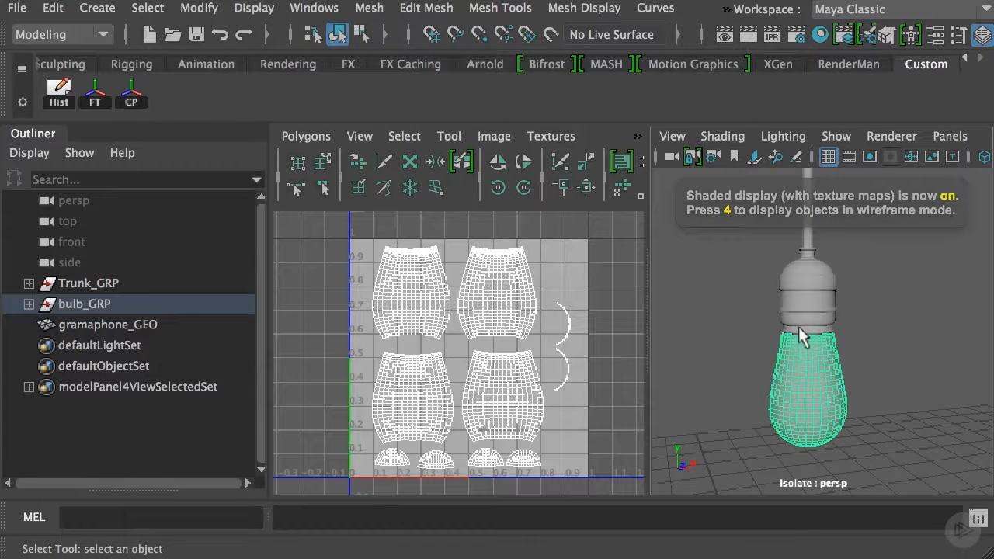
Examine cord_GEO and base_GEO in bulb_GRP together with their UV layouts
left_click(29, 304)
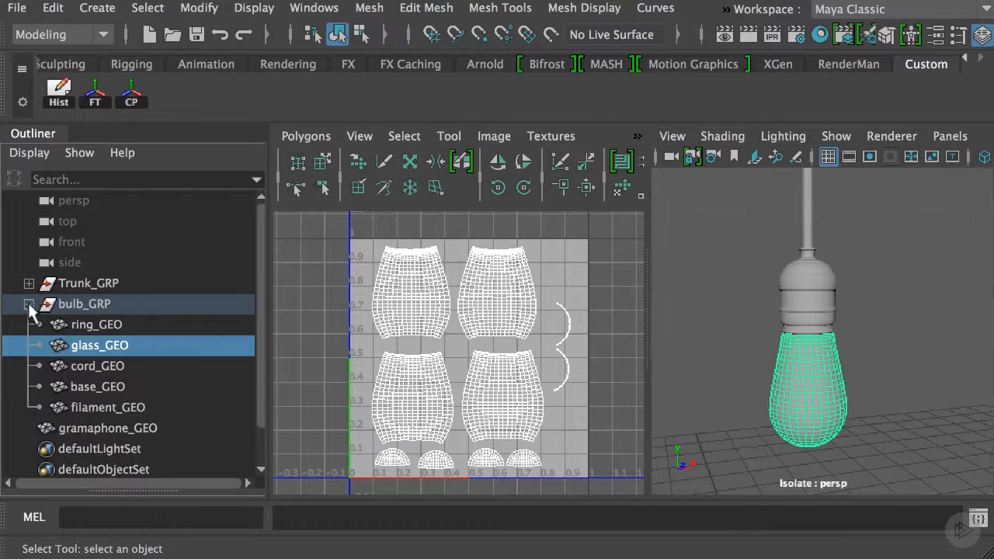
left_click(108, 364)
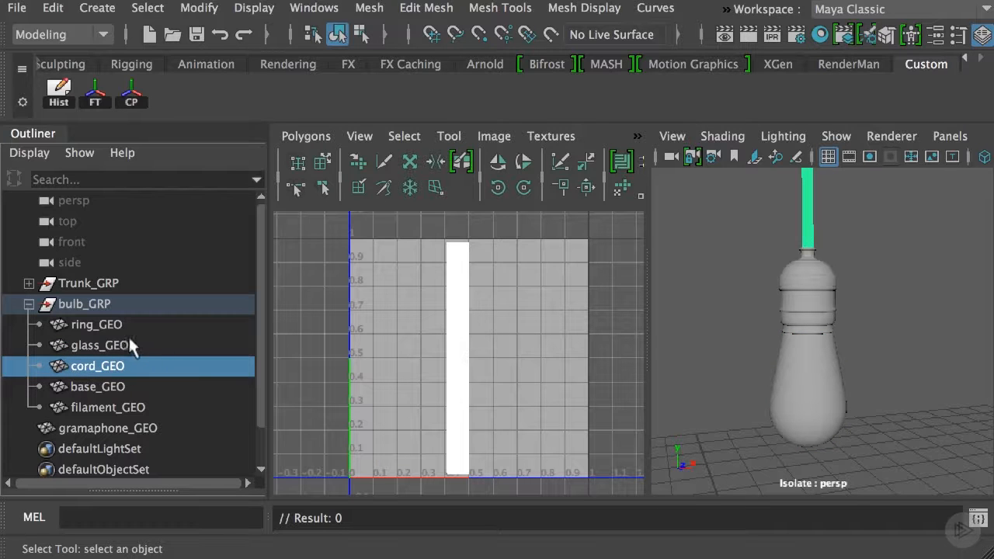
left_click(114, 386)
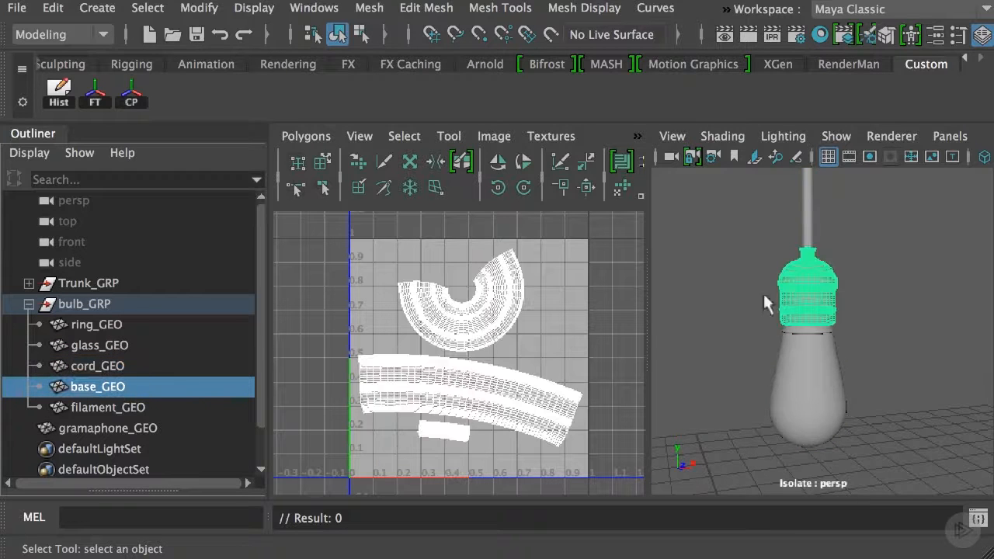
right_click_drag(762, 291, 741, 293, "alt")
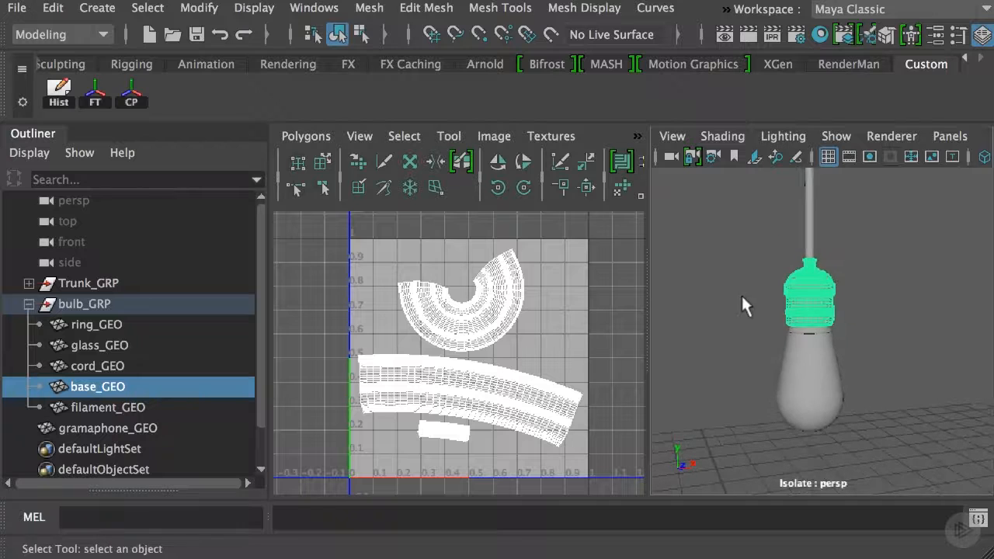
mouse_move(741, 294)
middle_mouse_down("alt")
mouse_move(752, 303)
mouse_move(728, 293)
middle_mouse_up("alt")
right_click_drag(728, 295, 794, 311, "alt")
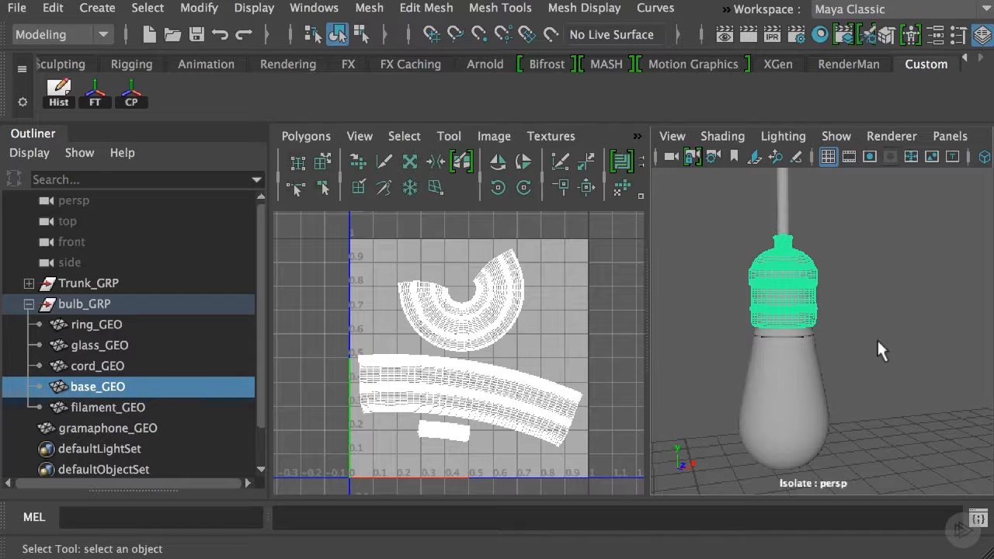
left_click(30, 304)
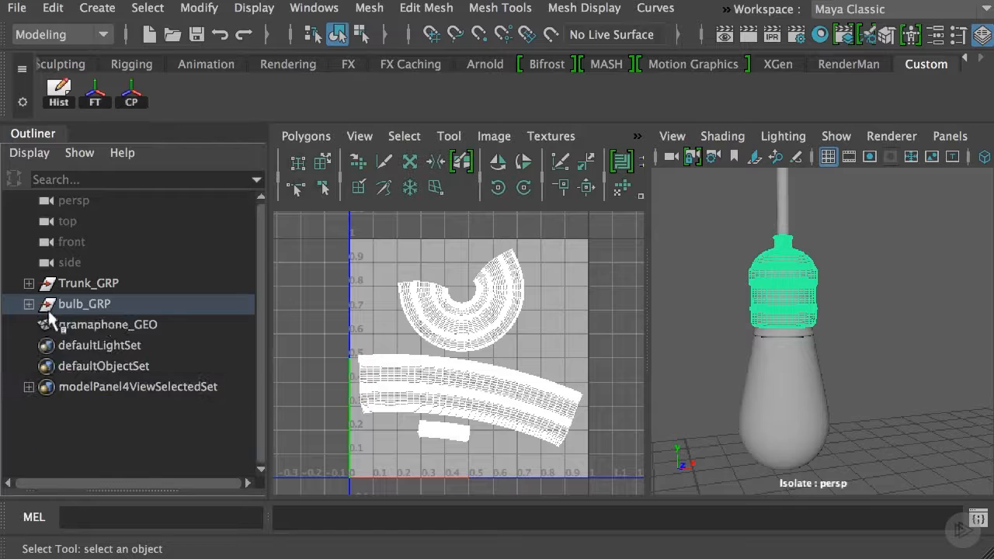
Clear the selection and turn off isolation to show the whole scene in a full-size perspective view
left_click(710, 279)
key("space")
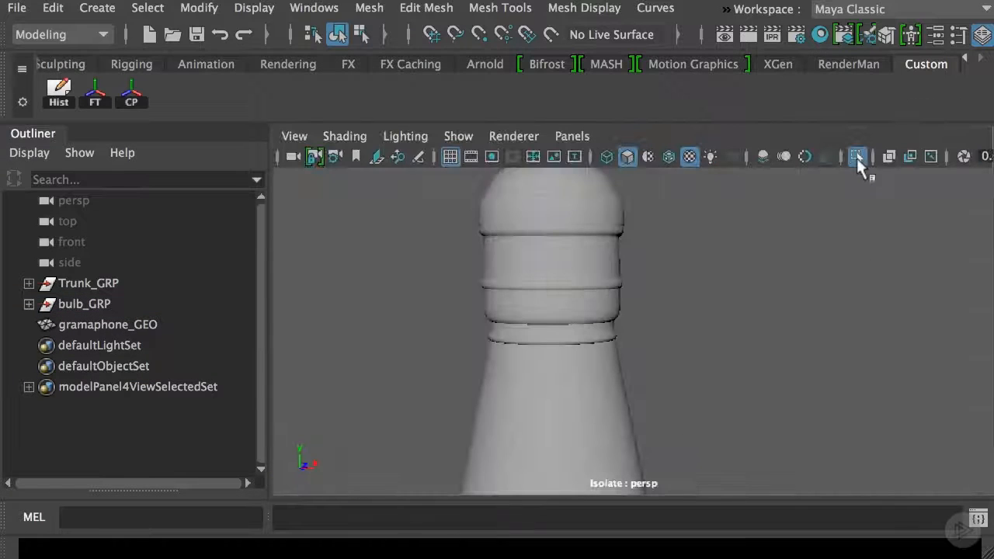
left_click(857, 158)
right_click_drag(740, 358, 423, 260, "alt")
left_click_drag(688, 308, 563, 313, "alt")
middle_click_drag(536, 375, 501, 288, "alt")
right_click_drag(567, 250, 531, 248, "alt")
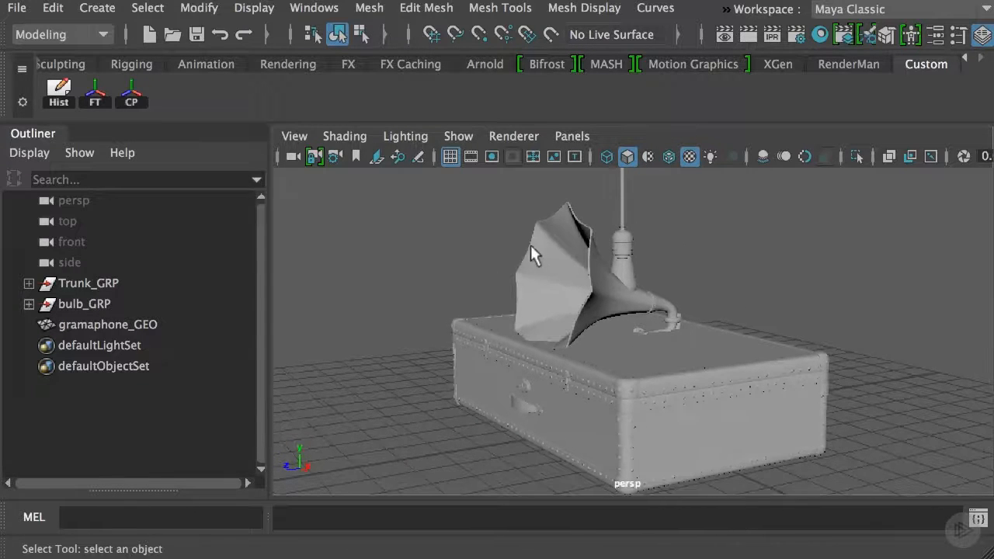
Select gramaphone_GEO and show the UV editor alongside the perspective view
left_click(548, 233)
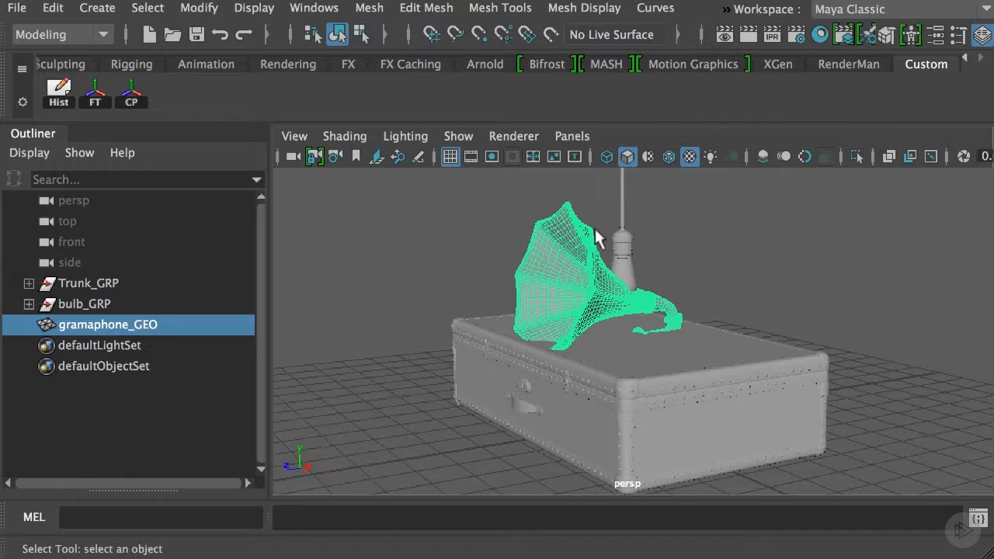
key("space")
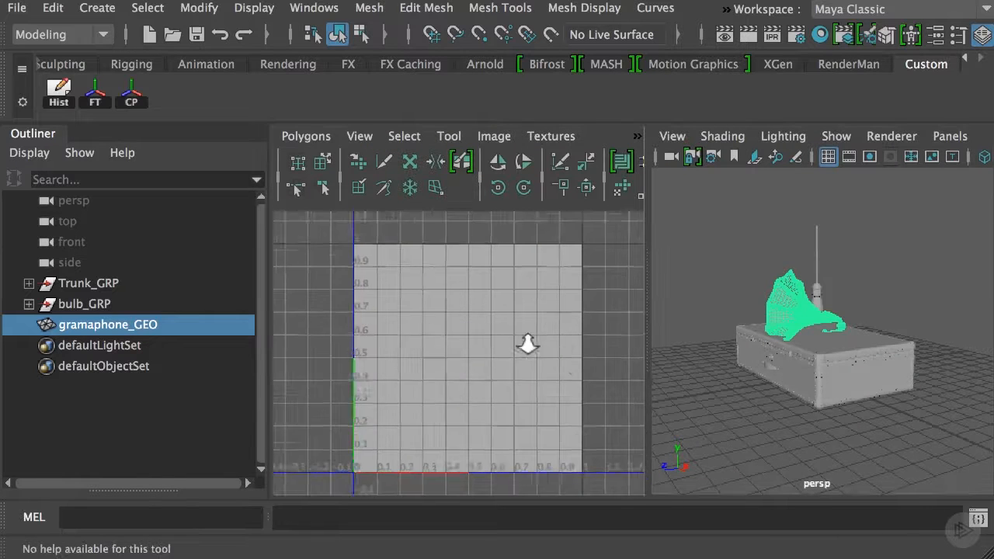
right_click_drag(528, 340, 366, 288, "alt")
left_click(737, 219)
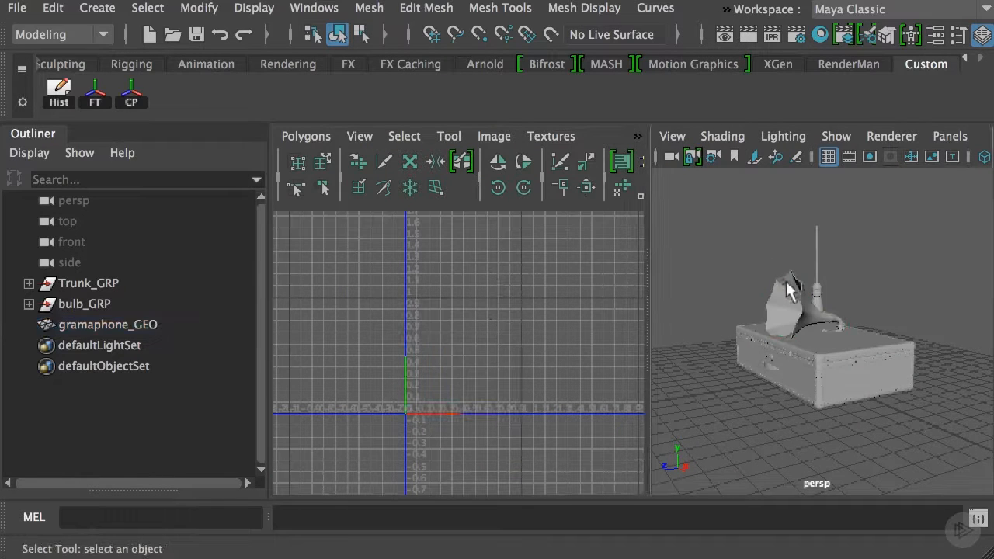
left_click(786, 282)
Examine how the gramophone's UV shells are spread across the UV tiles
right_click_drag(590, 336, 475, 365, "alt")
middle_click_drag(477, 366, 344, 362, "alt")
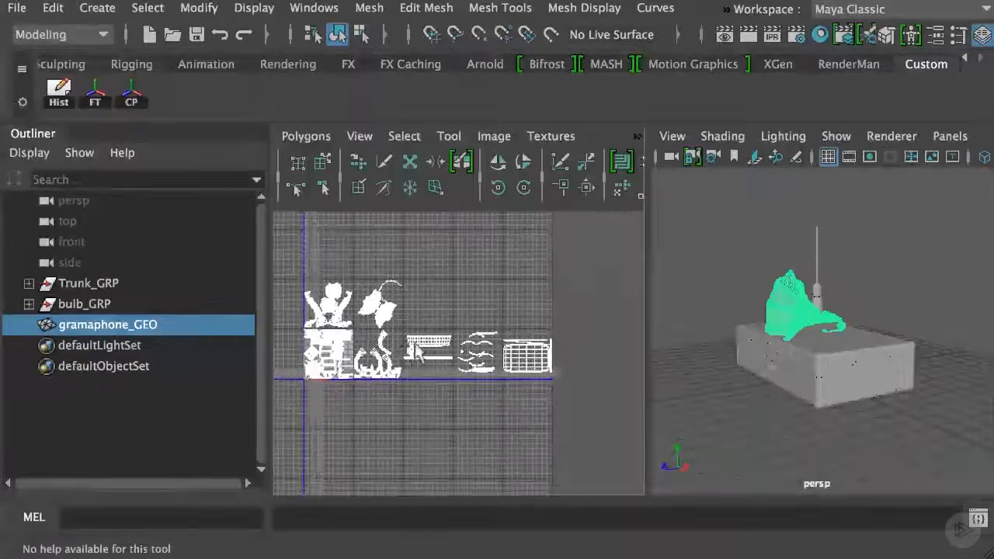
right_click_drag(344, 363, 435, 376, "alt")
middle_click_drag(448, 386, 548, 411, "alt")
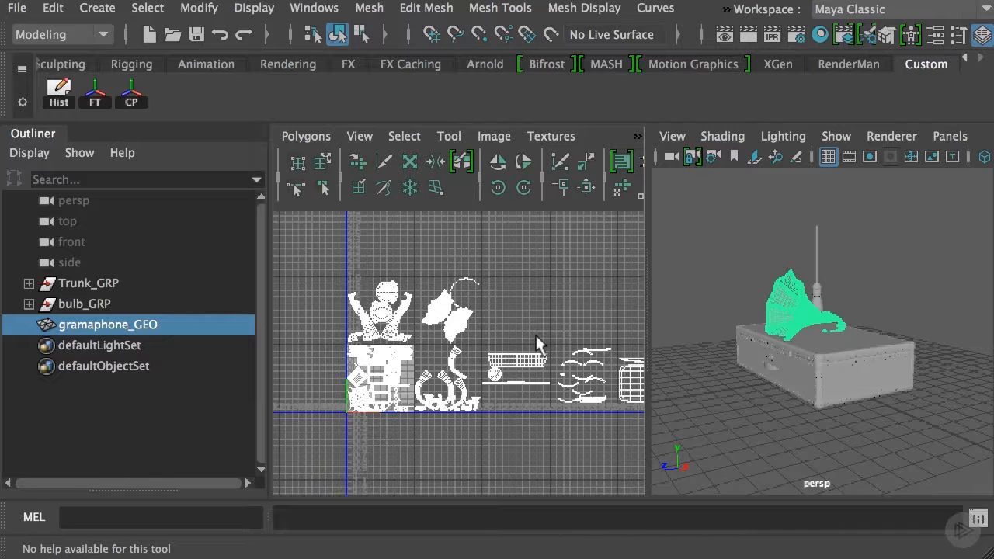
middle_click_drag(536, 334, 471, 319, "alt")
right_click_drag(471, 320, 453, 303, "alt")
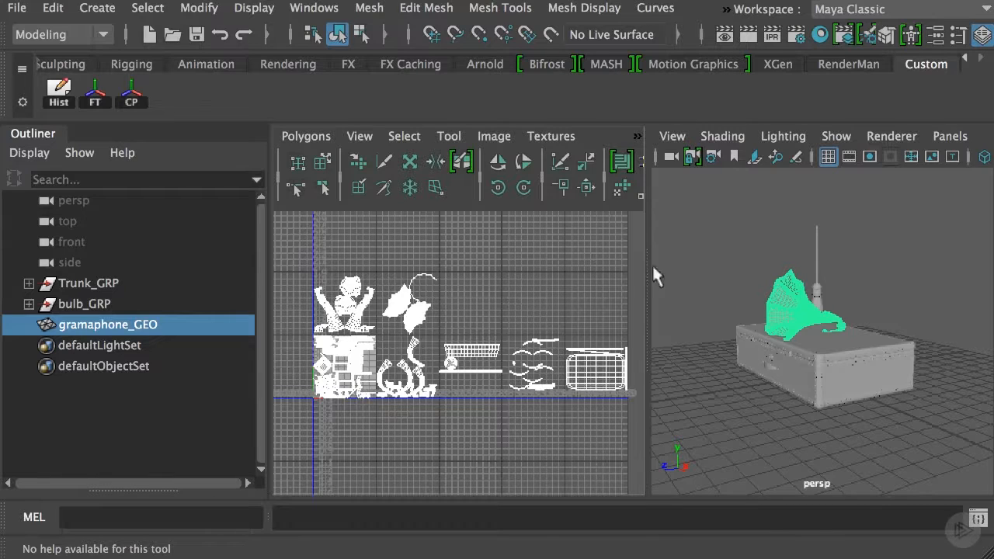
Isolate gramaphone_GEO in the full-size perspective view and switch it to UV shell selection
left_click(751, 222)
key("space")
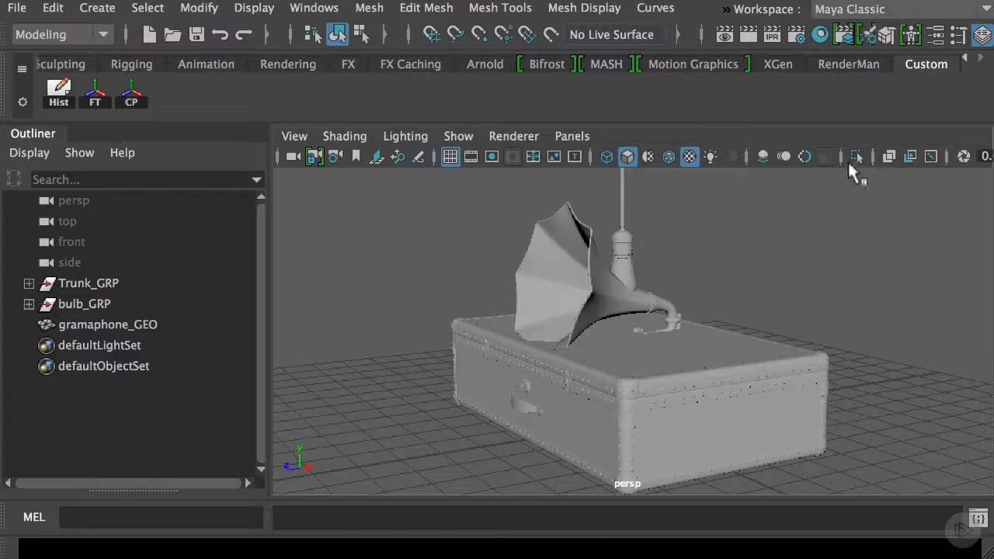
left_click(584, 233)
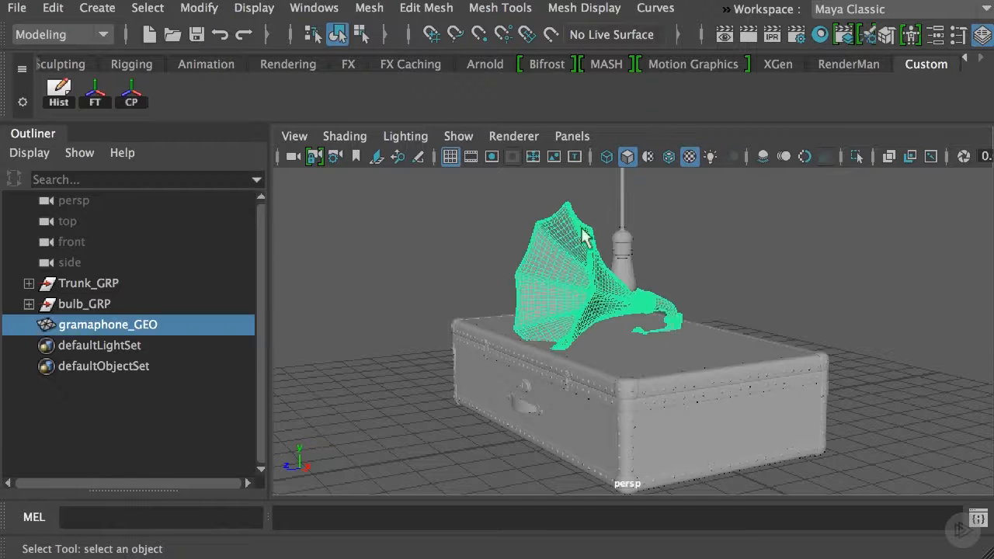
left_click(856, 156)
right_click_drag(587, 273, 690, 319)
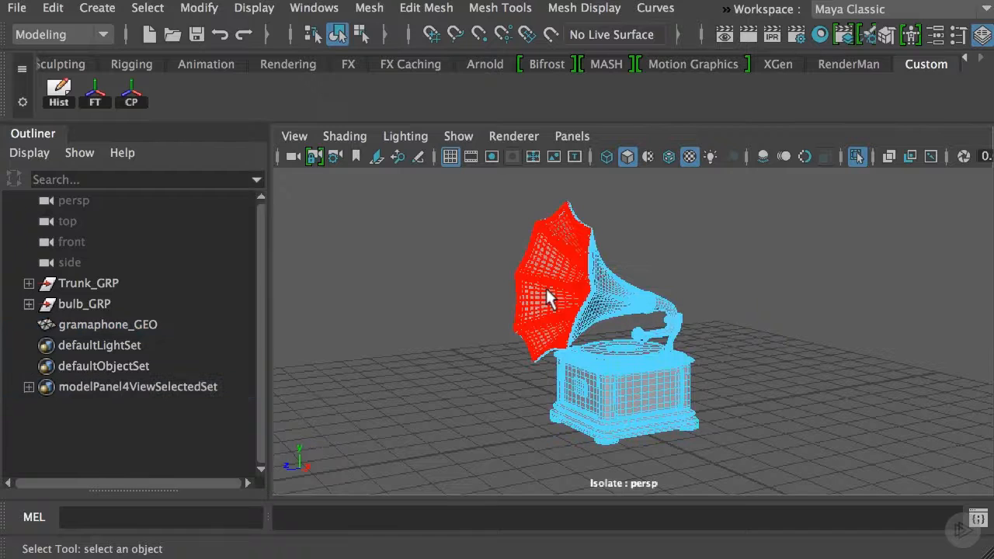
Compare the gramophone's parts with their matching shells in the UV editor, including the record on the turntable
key("space")
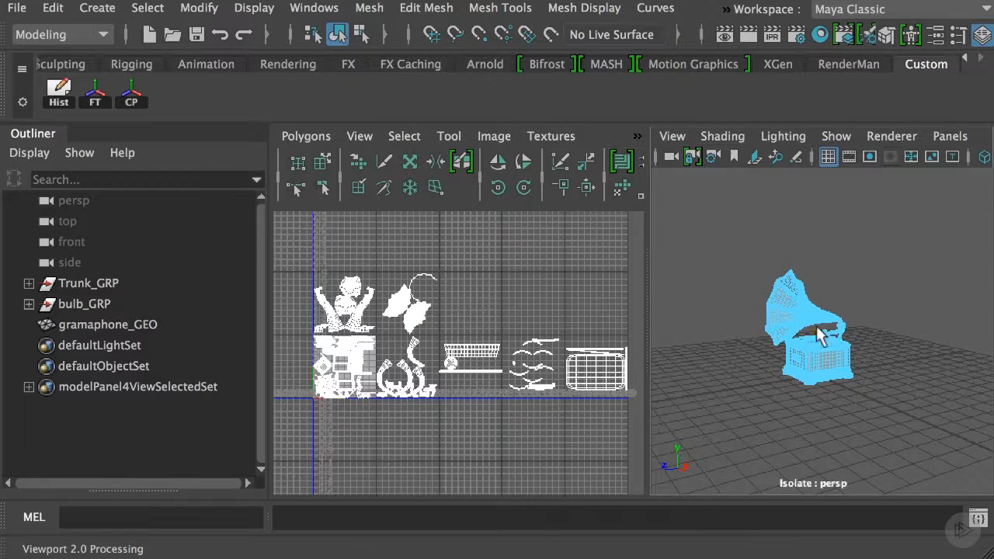
right_click_drag(821, 336, 904, 363, "alt")
middle_click_drag(795, 332, 828, 333, "alt")
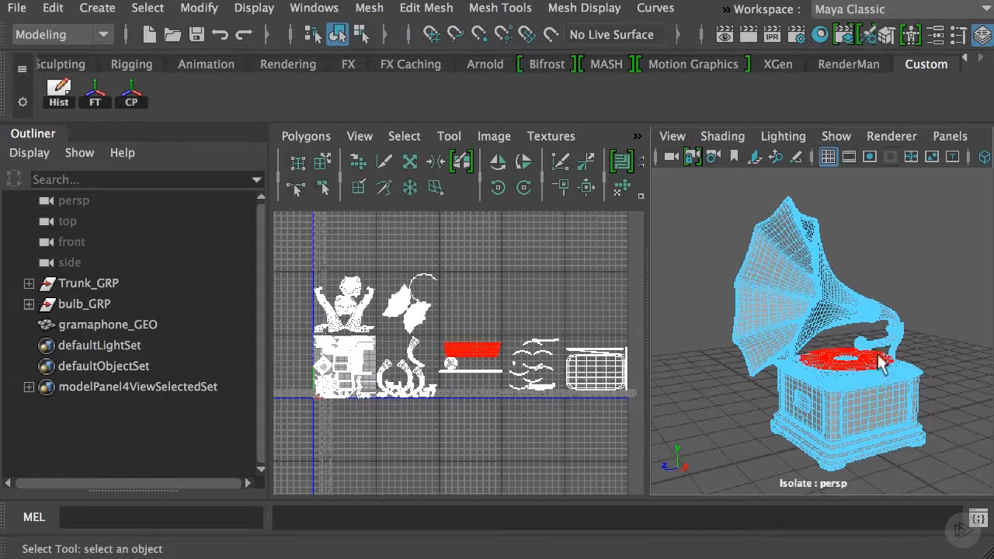
left_click_drag(924, 346, 947, 344, "alt")
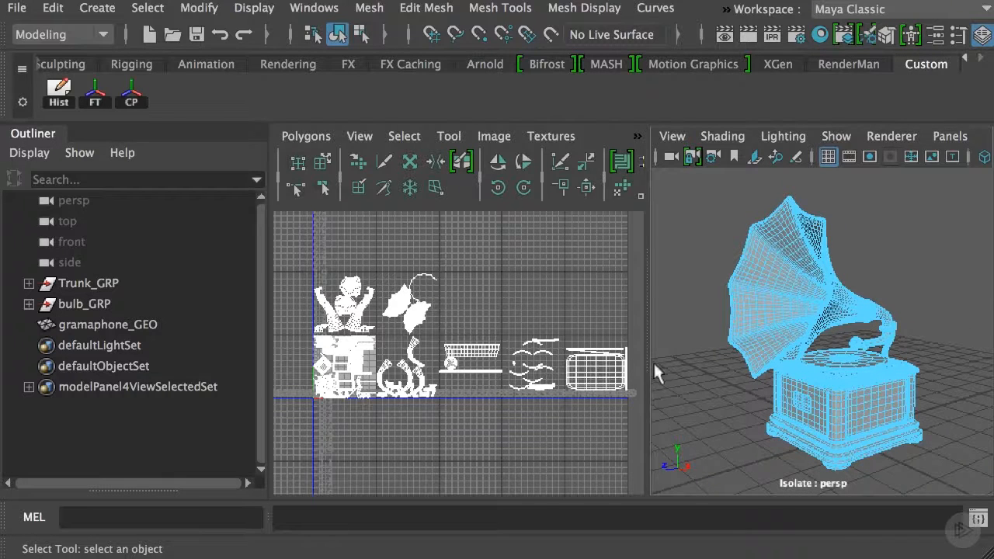
Return to object selection and reselect the whole gramophone mesh
right_click_drag(792, 303, 870, 272)
left_click(873, 233)
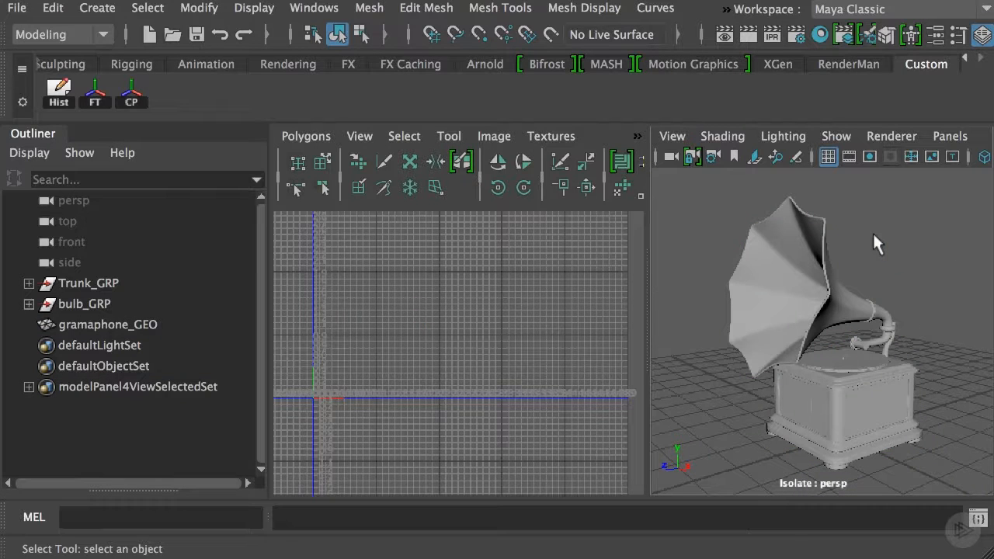
left_click(814, 233)
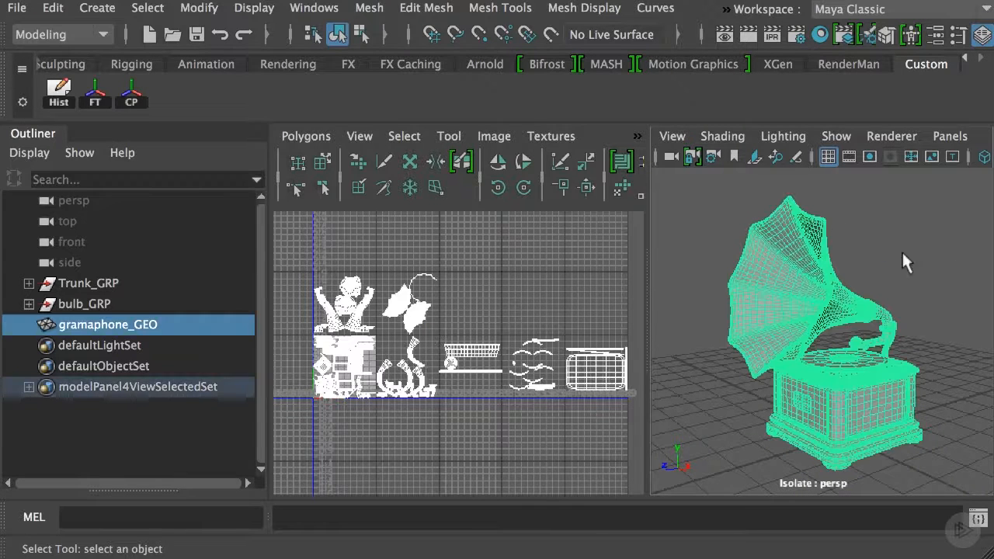